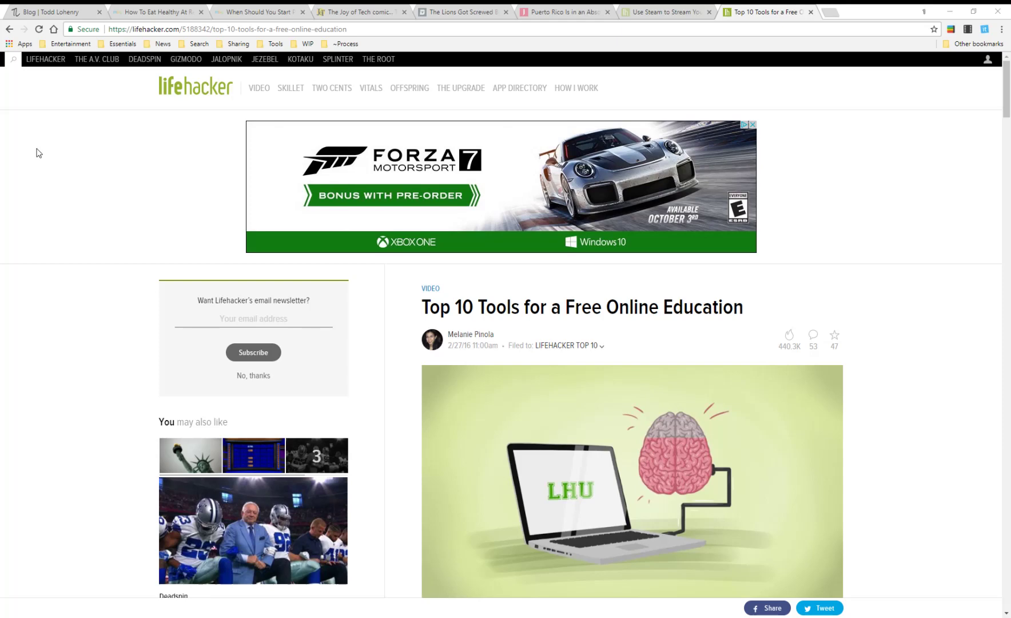
Step: Switch from the Lifehacker article to the WordPress Tools window with Alt+Tab
{"action": "key", "text": "alt+Tab"}
{"action": "key", "text": "Tab"}
{"action": "key", "text": "Tab"}
{"action": "key", "text": "Tab"}
{"action": "key", "text": "Tab"}
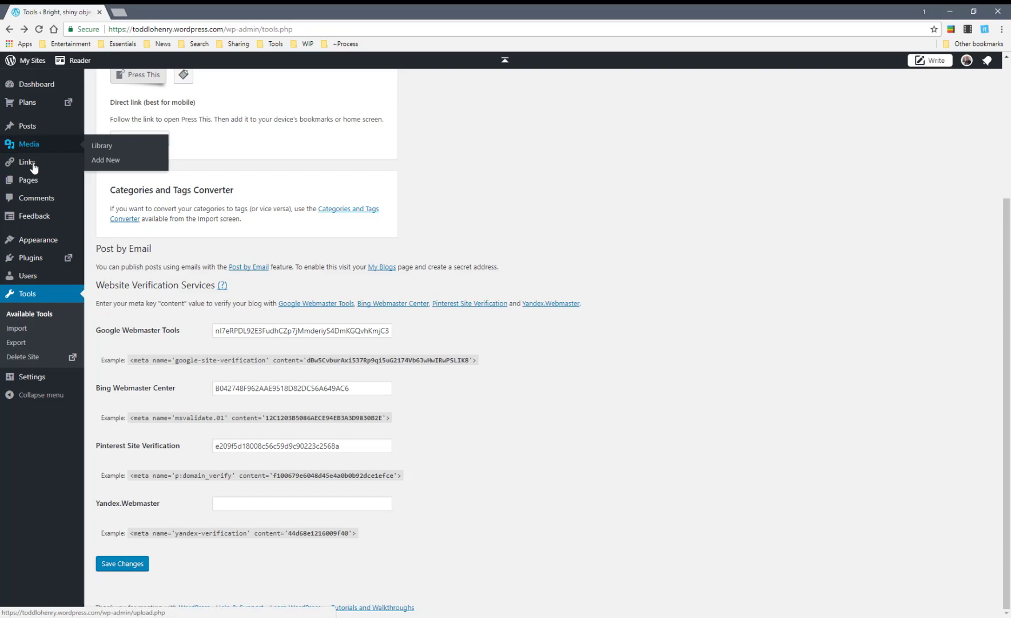
Step: Add the Press This bookmarklet to the bookmarks bar, then return to the Lifehacker article
{"action": "scroll", "coordinate": [519, 175], "scroll_direction": "up", "scroll_amount": 3}
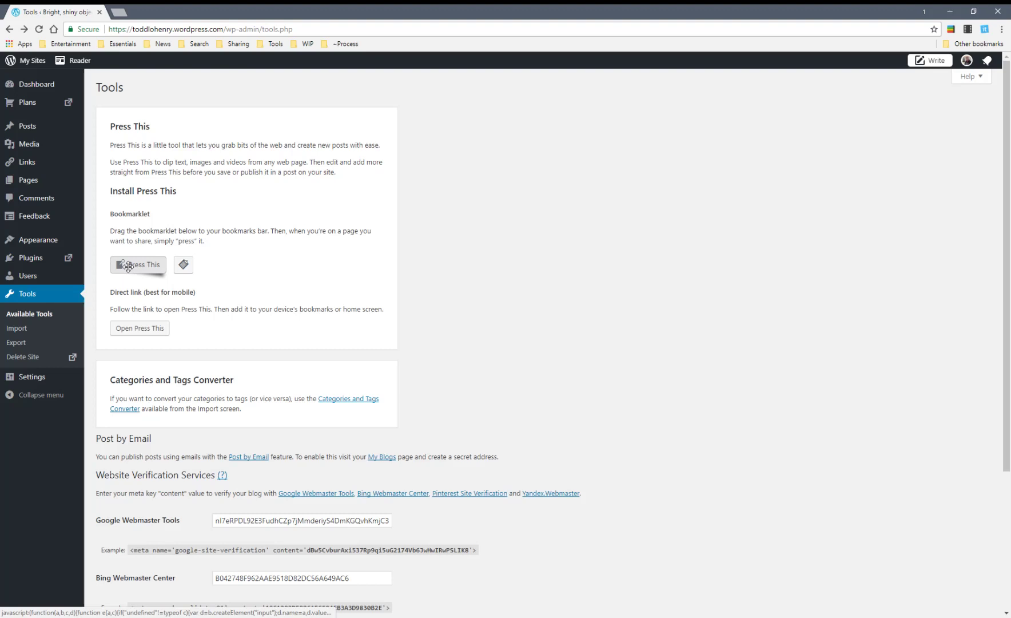
{"action": "mouse_move", "coordinate": [134, 265]}
{"action": "left_mouse_down"}
{"action": "mouse_move", "coordinate": [279, 195]}
{"action": "mouse_move", "coordinate": [413, 45]}
{"action": "left_mouse_up"}
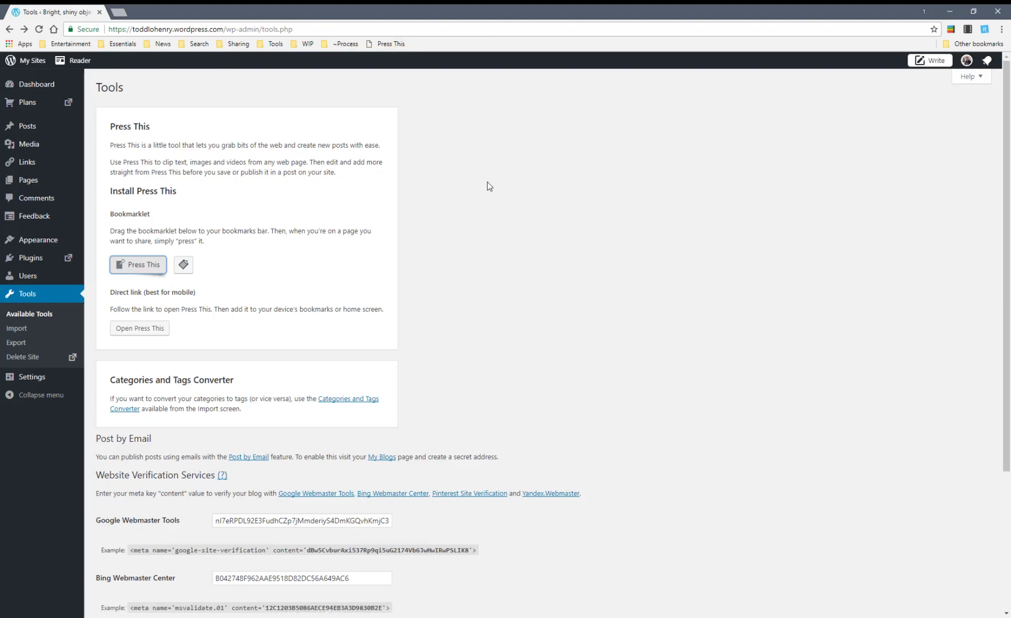
{"action": "key", "text": "alt+Tab"}
{"action": "key", "text": "alt+Tab"}
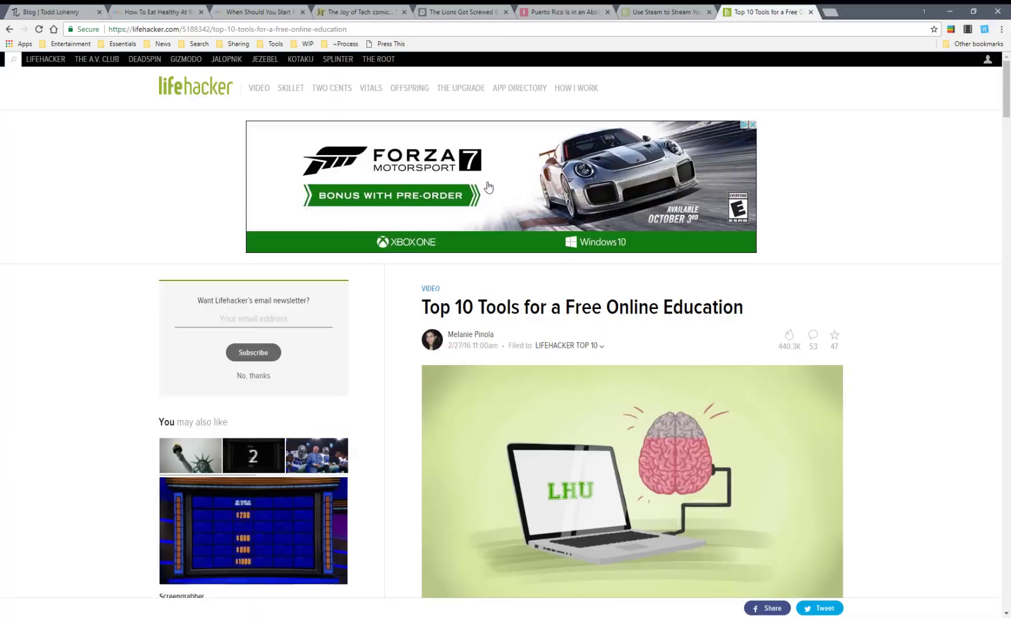
Step: Skim the Top 10 Tools article, then run the Press This bookmark on it
{"action": "scroll", "coordinate": [746, 282], "scroll_direction": "down", "scroll_amount": 6}
{"action": "scroll", "coordinate": [747, 284], "scroll_direction": "down", "scroll_amount": 2}
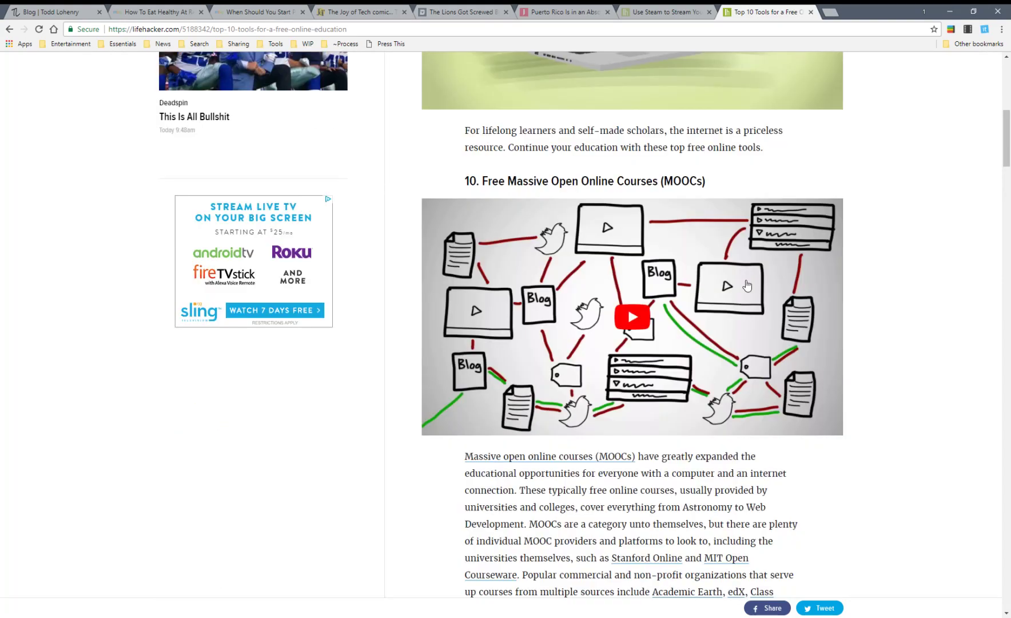
{"action": "scroll", "coordinate": [747, 284], "scroll_direction": "up", "scroll_amount": 6}
{"action": "scroll", "coordinate": [747, 284], "scroll_direction": "up", "scroll_amount": 2}
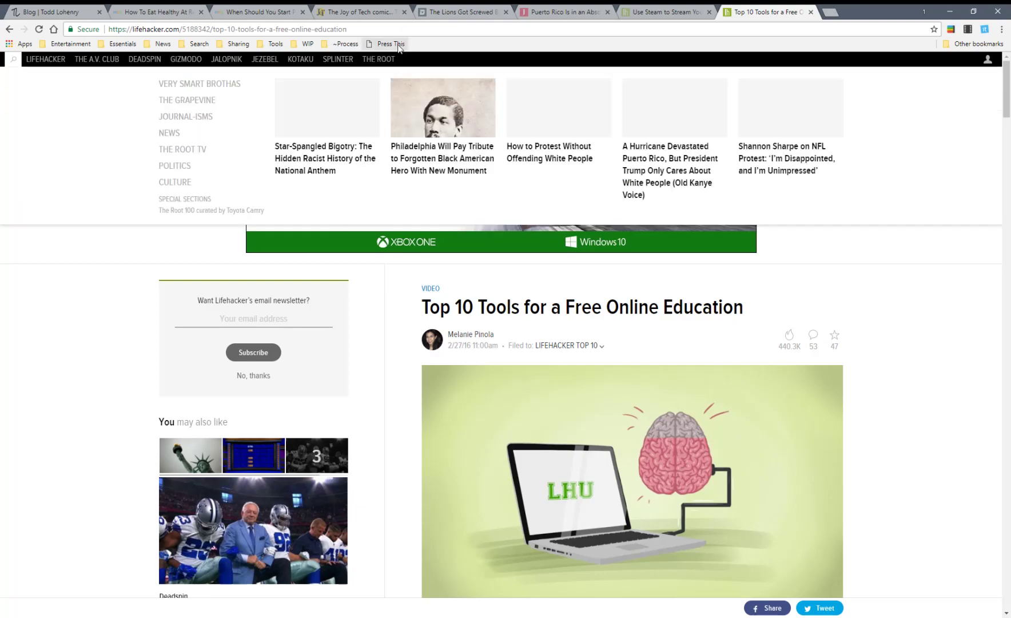
{"action": "left_click", "coordinate": [397, 44]}
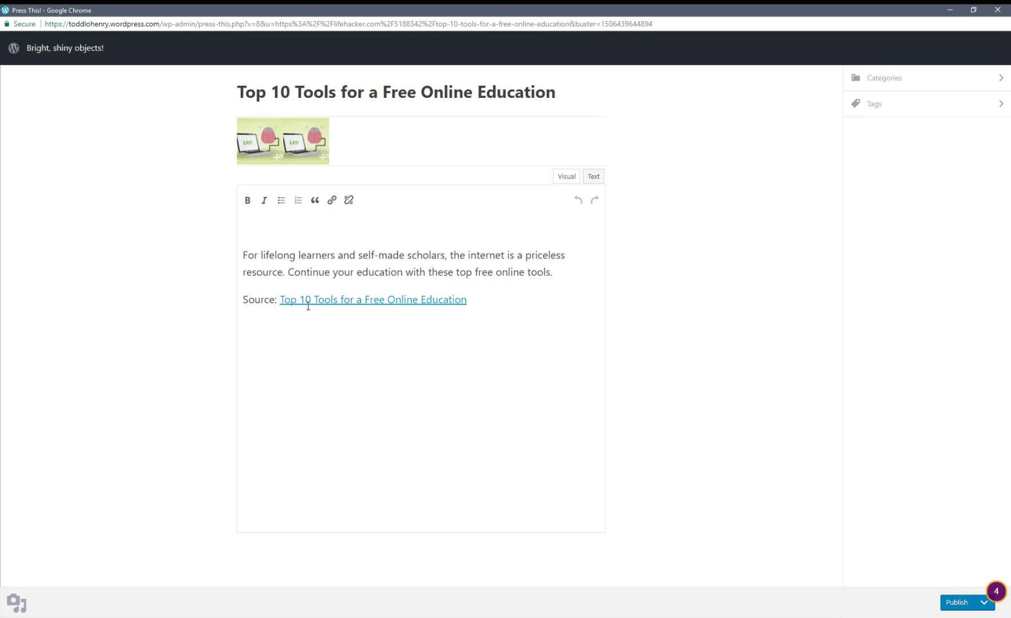
Step: Check the checklist slides, then select the draft title 'Top 10 Tools for a Free Online Education'
{"action": "key", "text": "alt+Tab"}
{"action": "key", "text": "alt+Tab"}
{"action": "key", "text": "alt+Tab"}
{"action": "key", "text": "alt+Tab"}
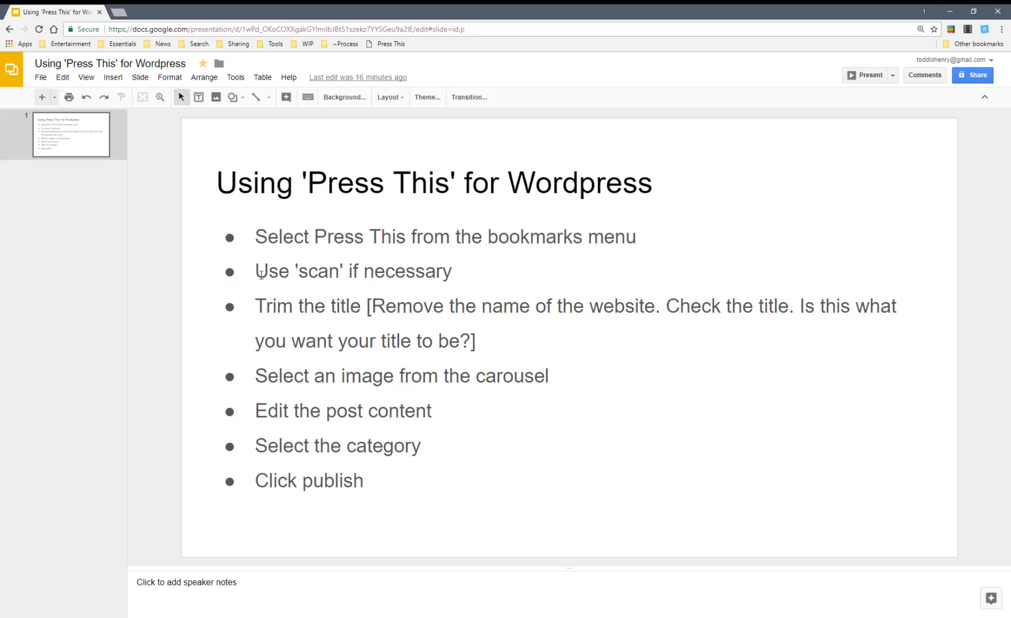
{"action": "key", "text": "alt+Tab"}
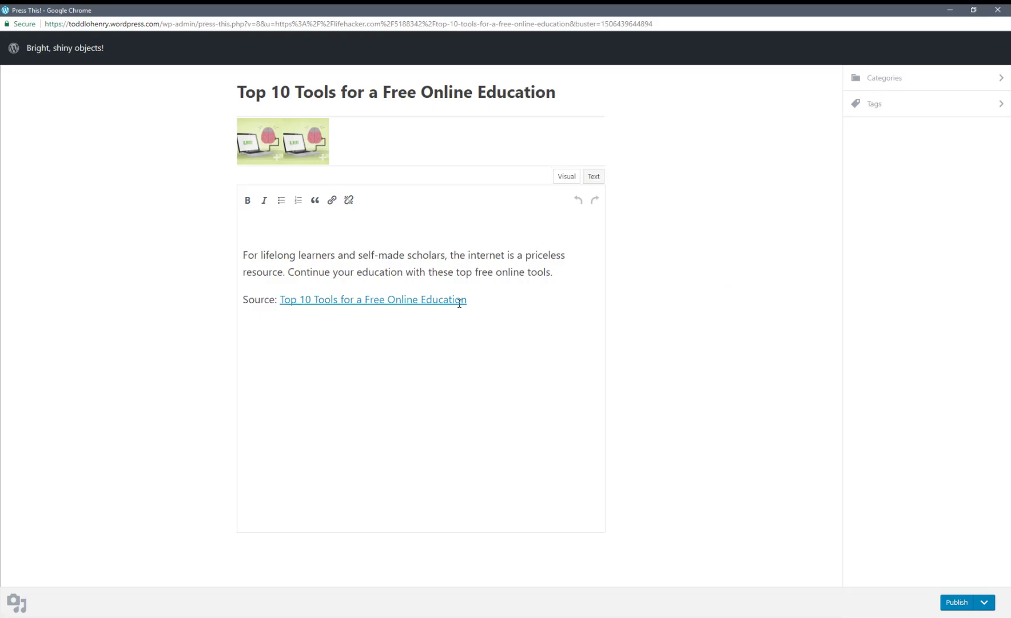
{"action": "key", "text": "alt+Tab"}
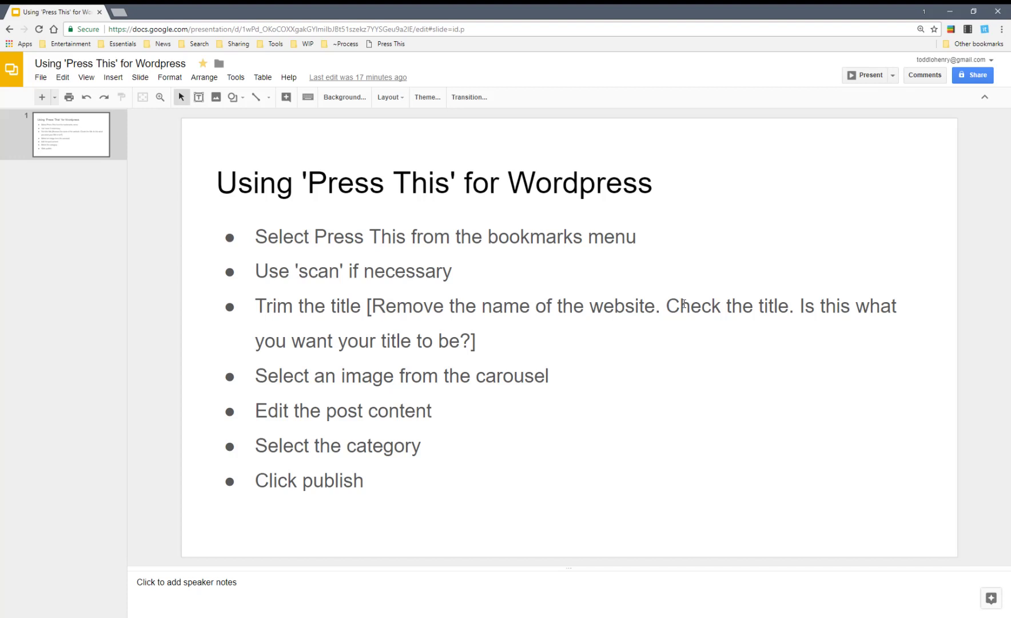
{"action": "key", "text": "alt+Tab"}
{"action": "left_click_drag", "start_coordinate": [239, 97], "coordinate": [632, 100]}
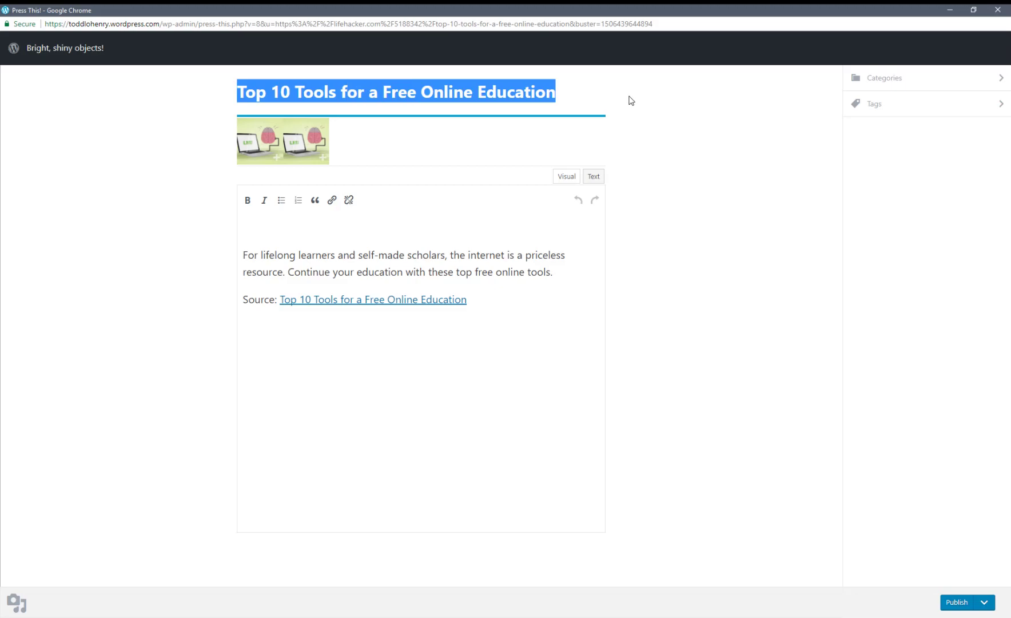
Step: Append ' | Mashable' to the end of the post title as an example site name
{"action": "left_click", "coordinate": [677, 133]}
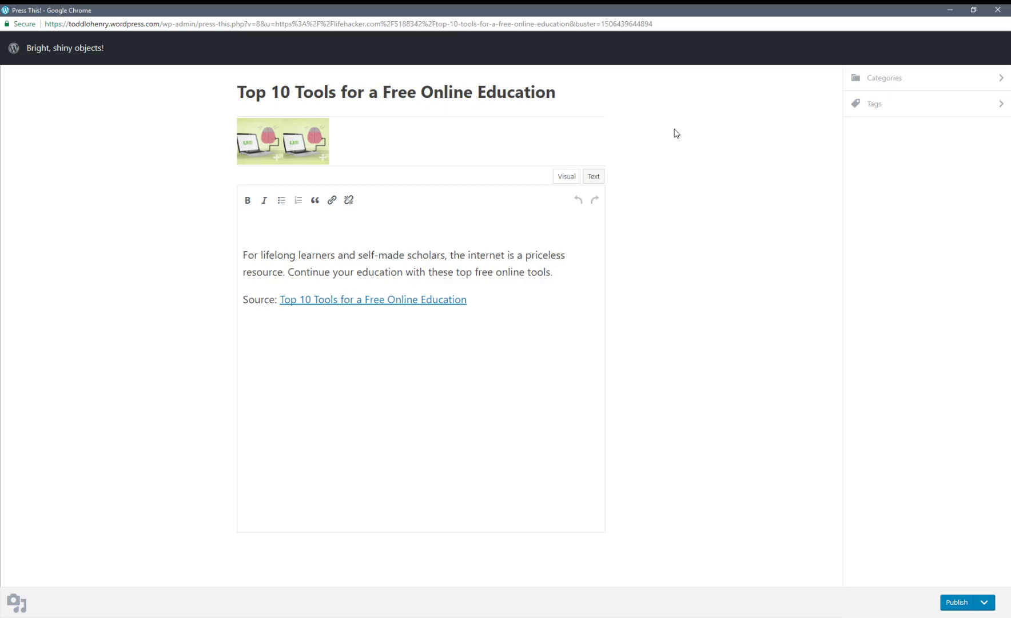
{"action": "left_click", "coordinate": [577, 99]}
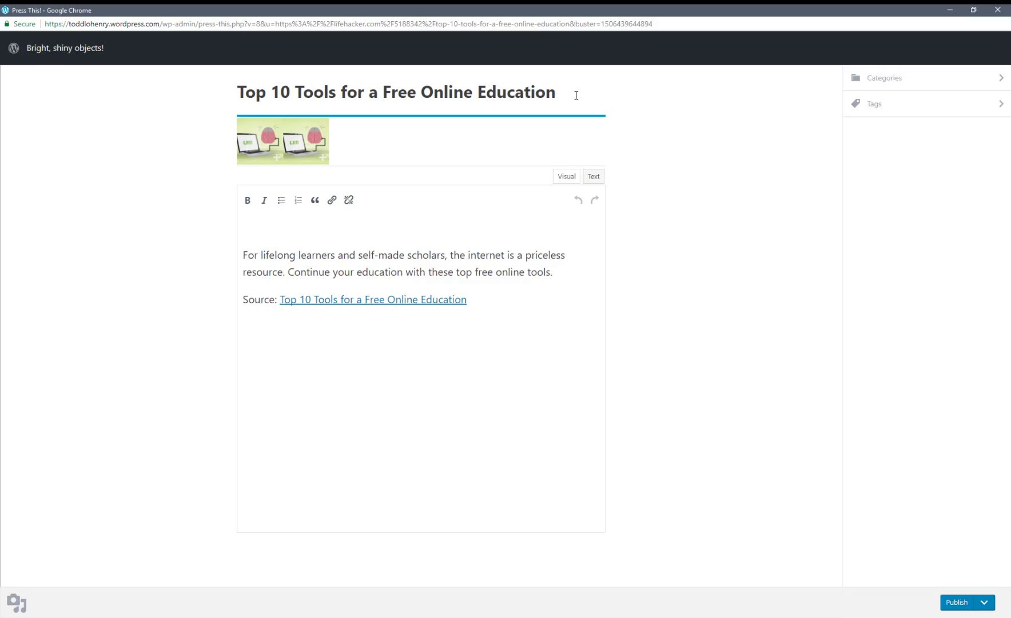
{"action": "type", "text": "| MA"}
{"action": "key", "text": "BackSpace"}
{"action": "type", "text": "S"}
{"action": "key", "text": "BackSpace"}
{"action": "type", "text": "A"}
{"action": "key", "text": "BackSpace"}
{"action": "type", "text": "ashable"}
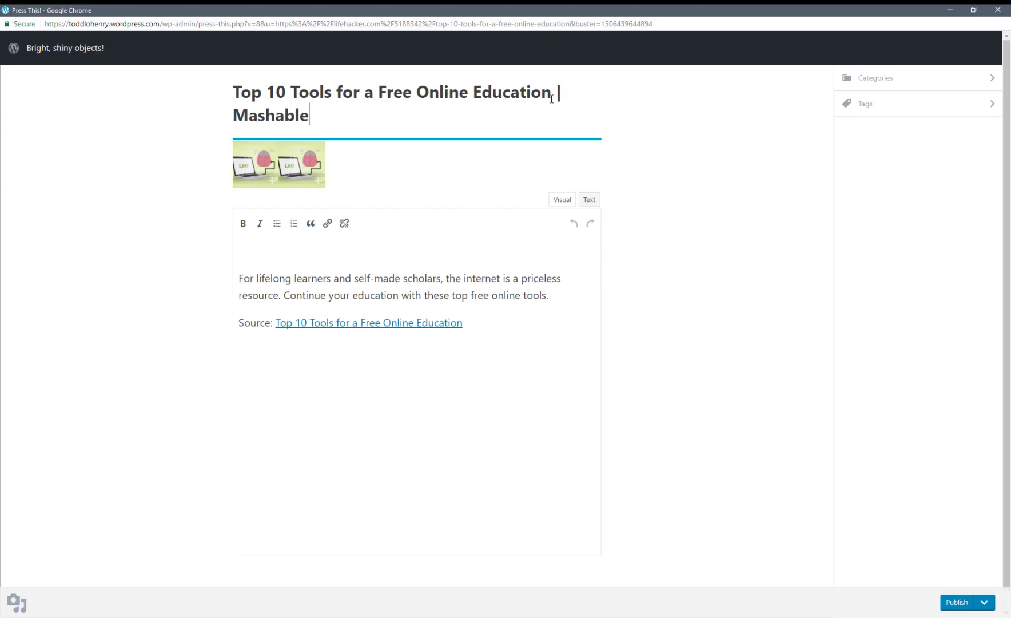
Step: Cut the ' | Mashable' suffix so the title ends at 'Education', then view the checklist
{"action": "left_click", "coordinate": [552, 96]}
{"action": "key", "text": "Delete"}
{"action": "key", "text": "Delete"}
{"action": "key", "text": "Delete"}
{"action": "key", "text": "Delete"}
{"action": "key", "text": "Delete"}
{"action": "key", "text": "Delete"}
{"action": "key", "text": "Delete"}
{"action": "key", "text": "Delete"}
{"action": "key", "text": "Delete"}
{"action": "key", "text": "Delete"}
{"action": "key", "text": "Delete"}
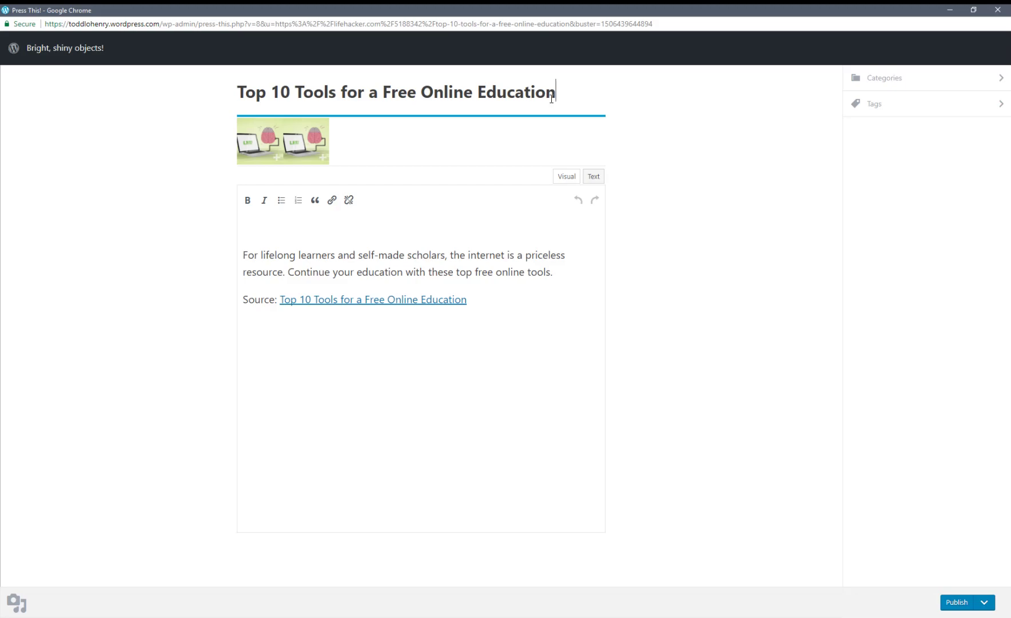
{"action": "key", "text": "alt+Tab"}
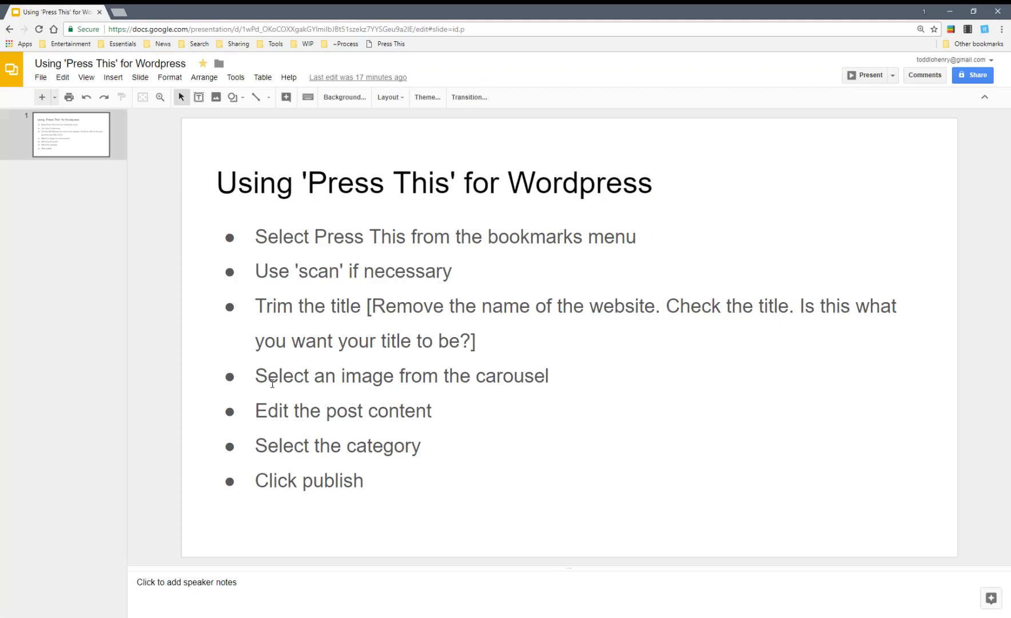
Step: Insert the second carousel image (laptop and brain) at the post top, centred and enlarged
{"action": "key", "text": "alt+Tab"}
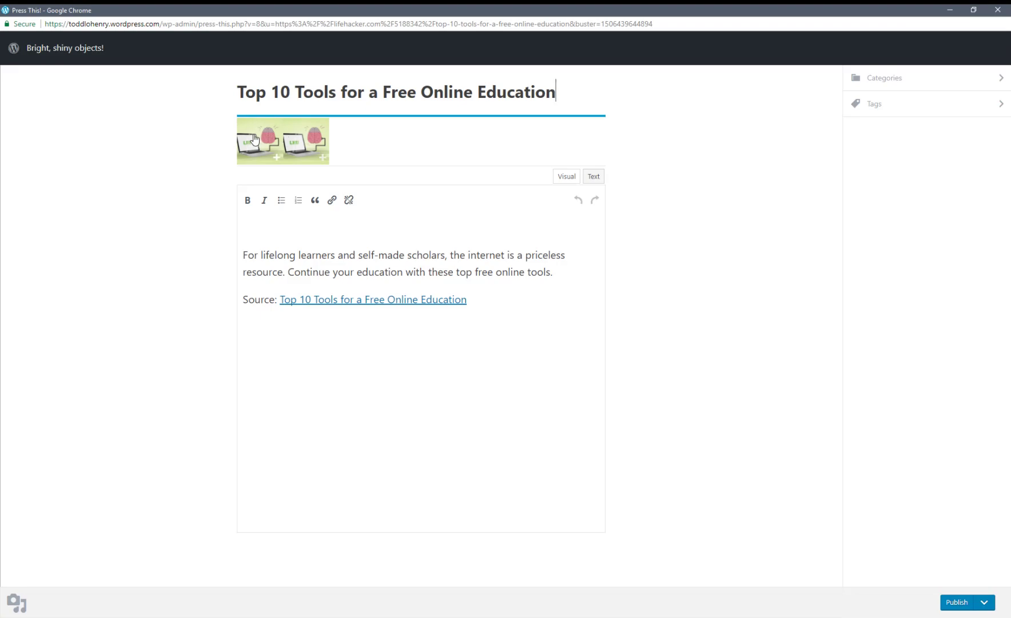
{"action": "left_click", "coordinate": [315, 135]}
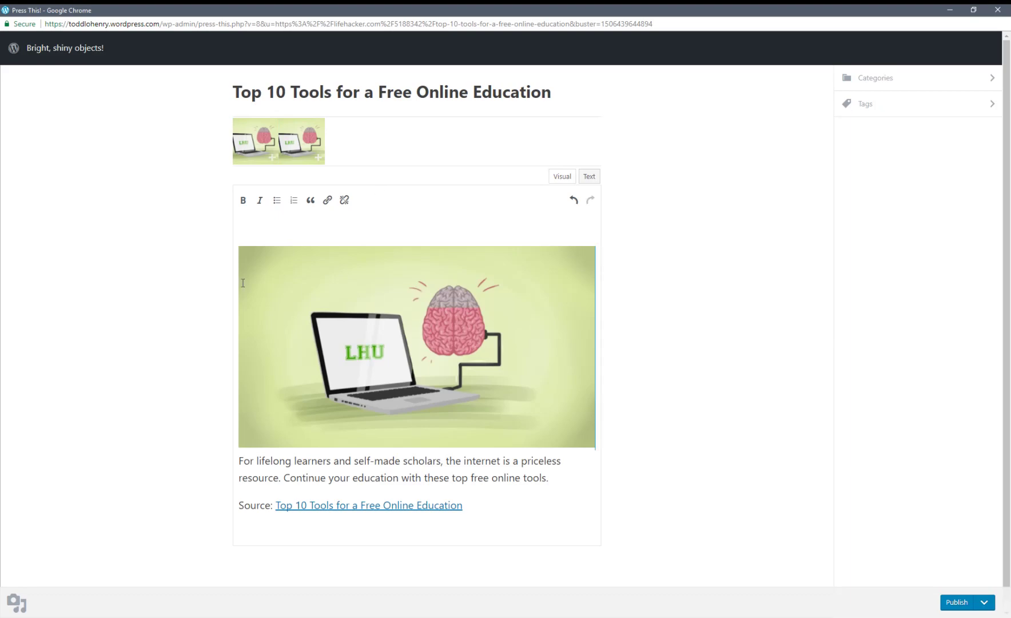
{"action": "left_click", "coordinate": [407, 315]}
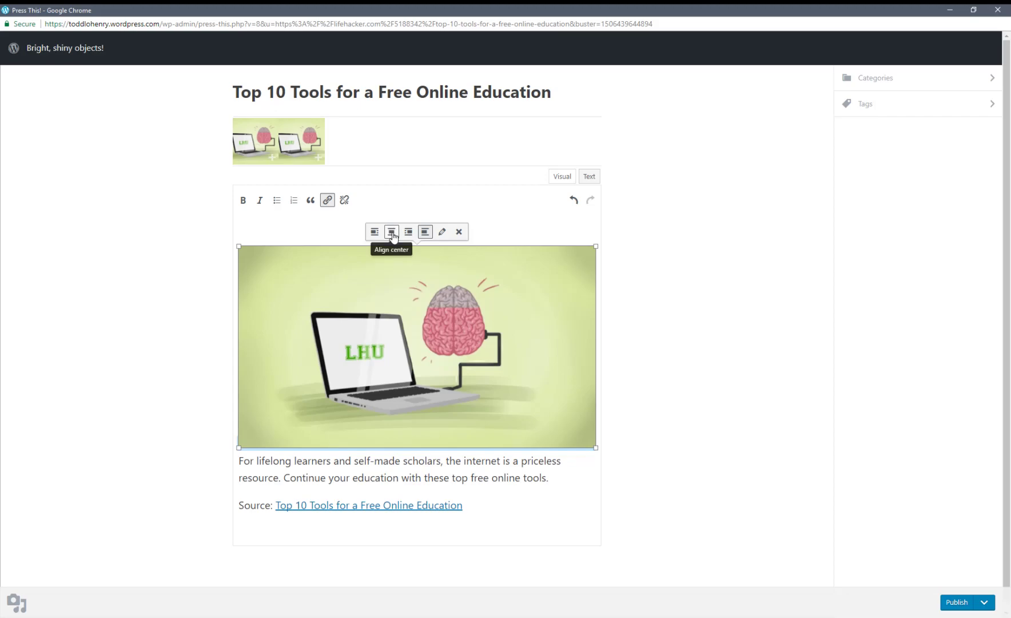
{"action": "left_click", "coordinate": [393, 233]}
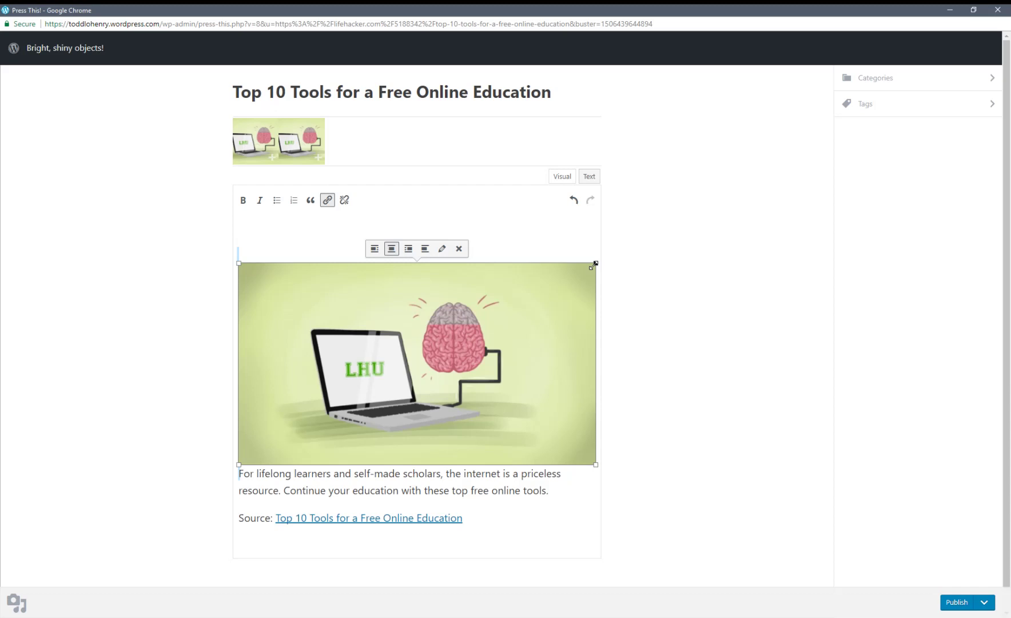
{"action": "left_click_drag", "start_coordinate": [595, 263], "coordinate": [767, 210]}
{"action": "key", "text": "alt+Tab"}
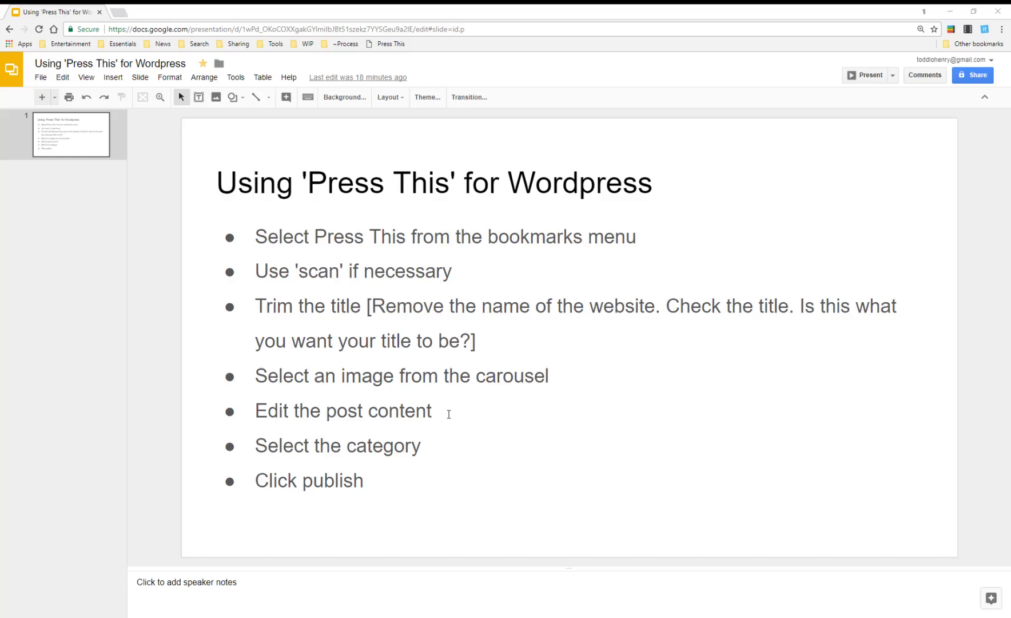
Step: Join the Source link line onto the excerpt paragraph right after 'online tools.'
{"action": "key", "text": "alt+Tab"}
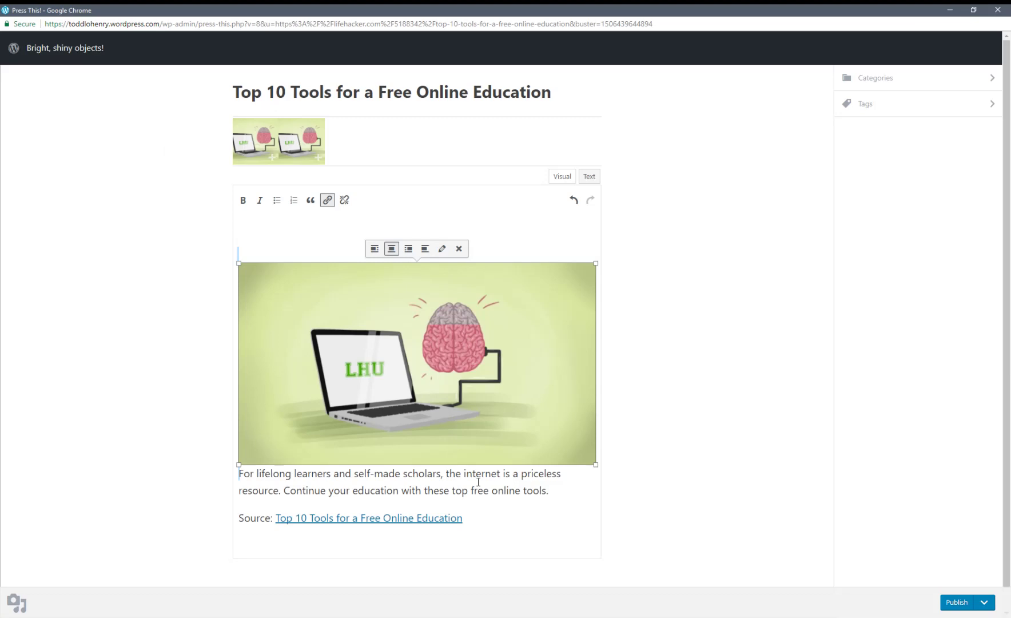
{"action": "left_click", "coordinate": [567, 493]}
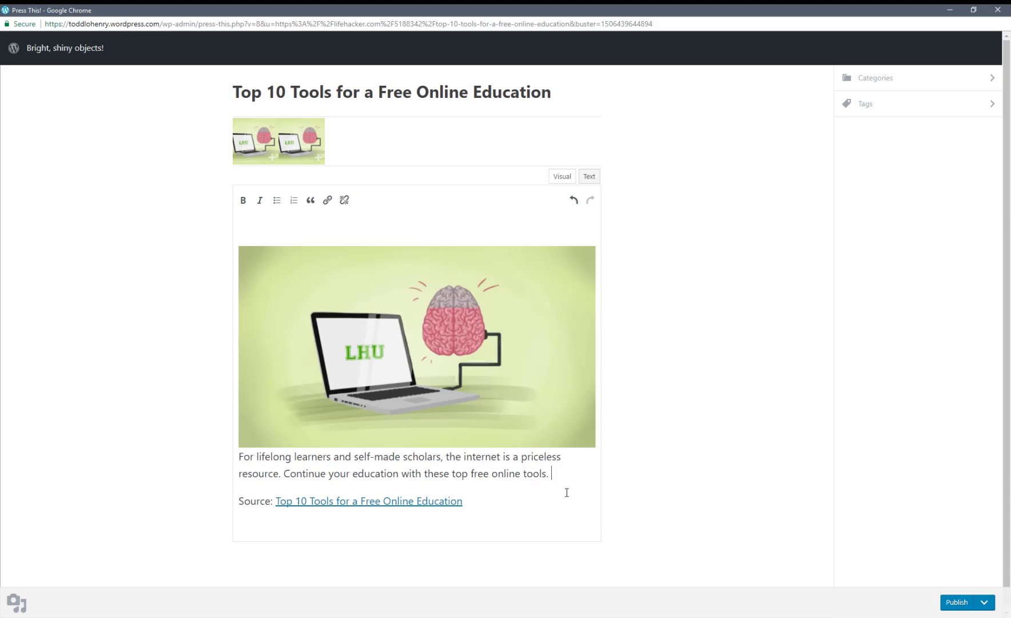
{"action": "key", "text": "Delete"}
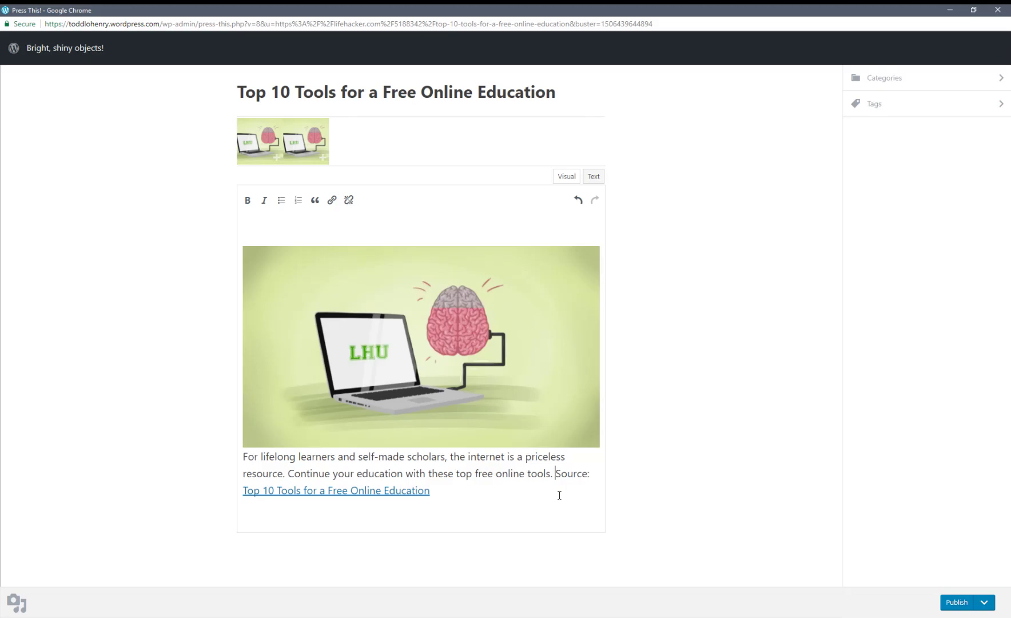
{"action": "key", "text": "alt+Tab"}
Step: Tick the #learning category for the post in the Categories sidebar
{"action": "left_click", "coordinate": [379, 453]}
{"action": "key", "text": "alt+Tab"}
{"action": "left_click", "coordinate": [921, 86]}
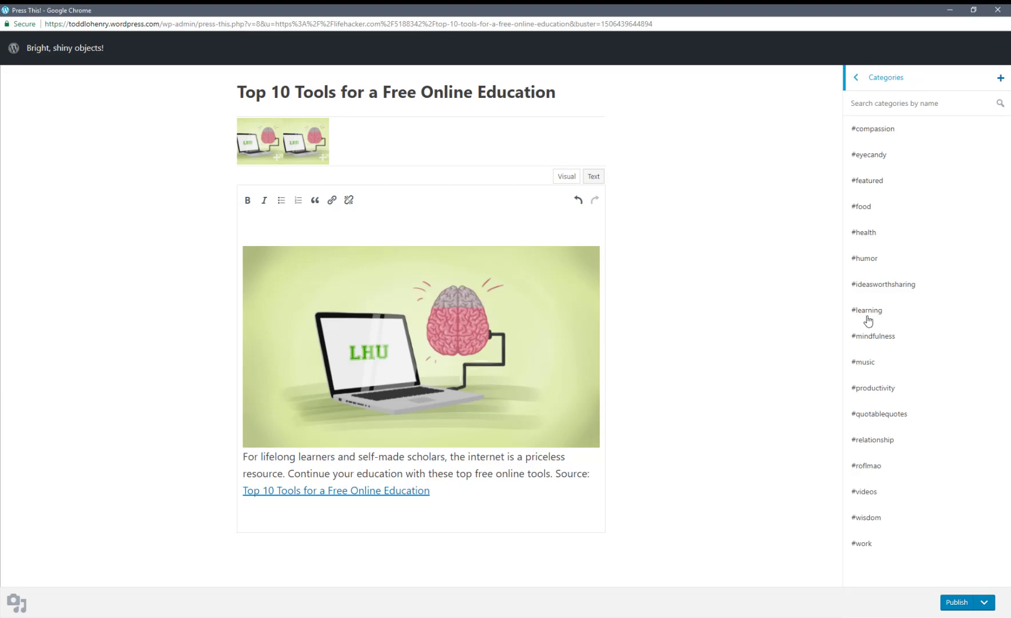
{"action": "left_click", "coordinate": [869, 316]}
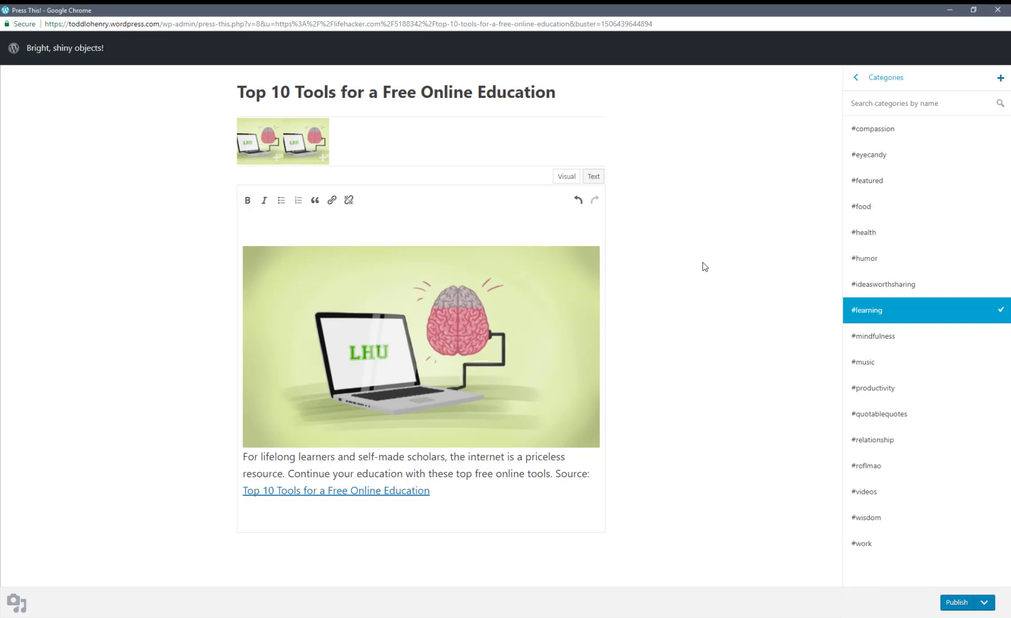
{"action": "left_click", "coordinate": [569, 91]}
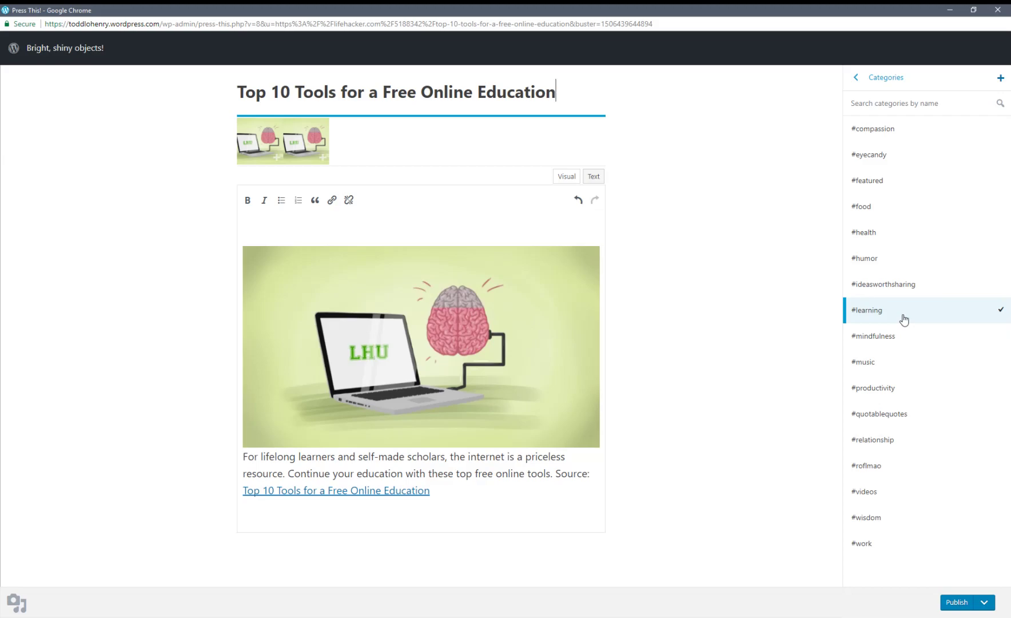
Step: Publish the post live to the Bright, shiny objects! blog
{"action": "left_click", "coordinate": [959, 607]}
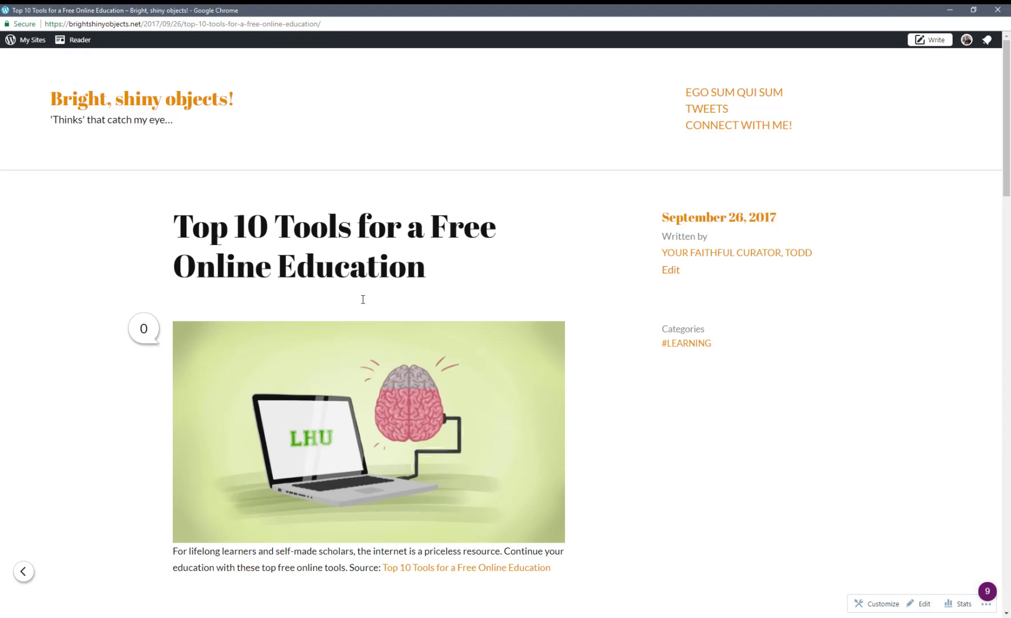
Step: Review the live post and Like it so it reads 'You like this.'
{"action": "scroll", "coordinate": [363, 329], "scroll_direction": "down", "scroll_amount": 2}
{"action": "scroll", "coordinate": [363, 331], "scroll_direction": "down", "scroll_amount": 4}
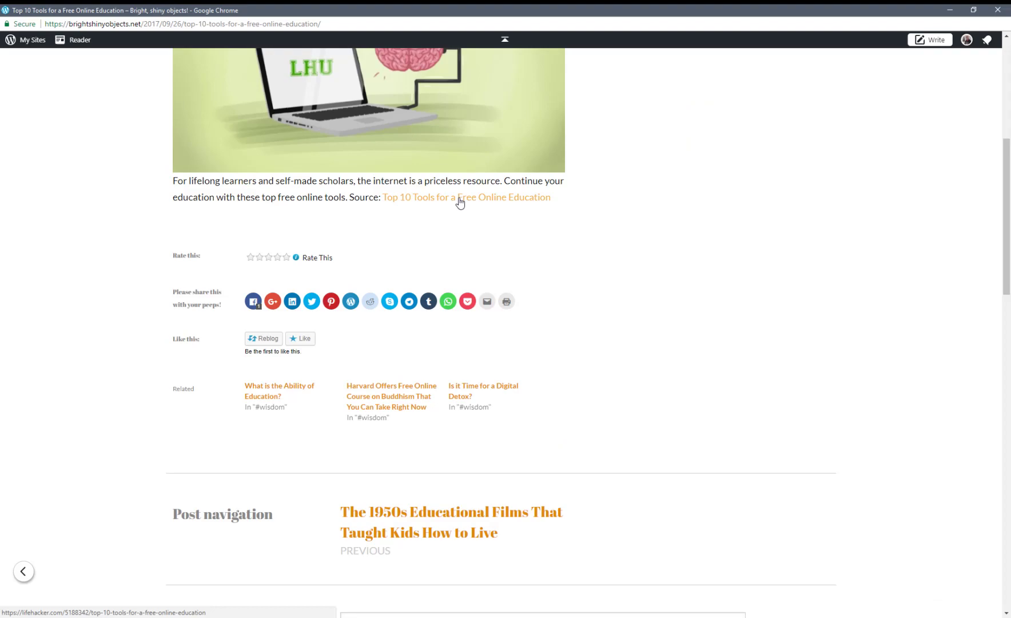
{"action": "scroll", "coordinate": [381, 245], "scroll_direction": "up", "scroll_amount": 6}
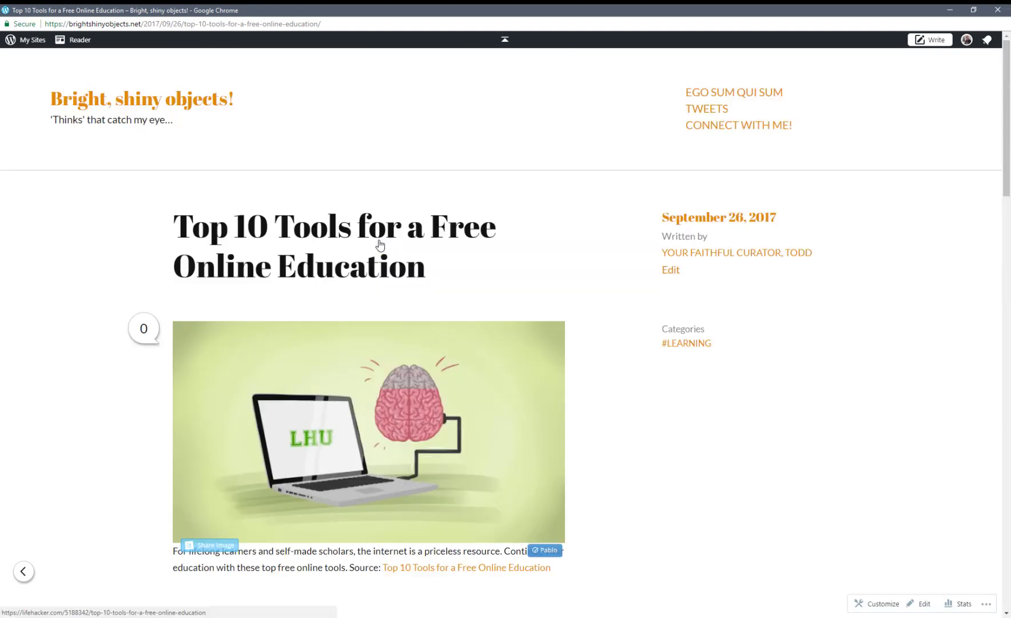
{"action": "scroll", "coordinate": [195, 270], "scroll_direction": "down", "scroll_amount": 4}
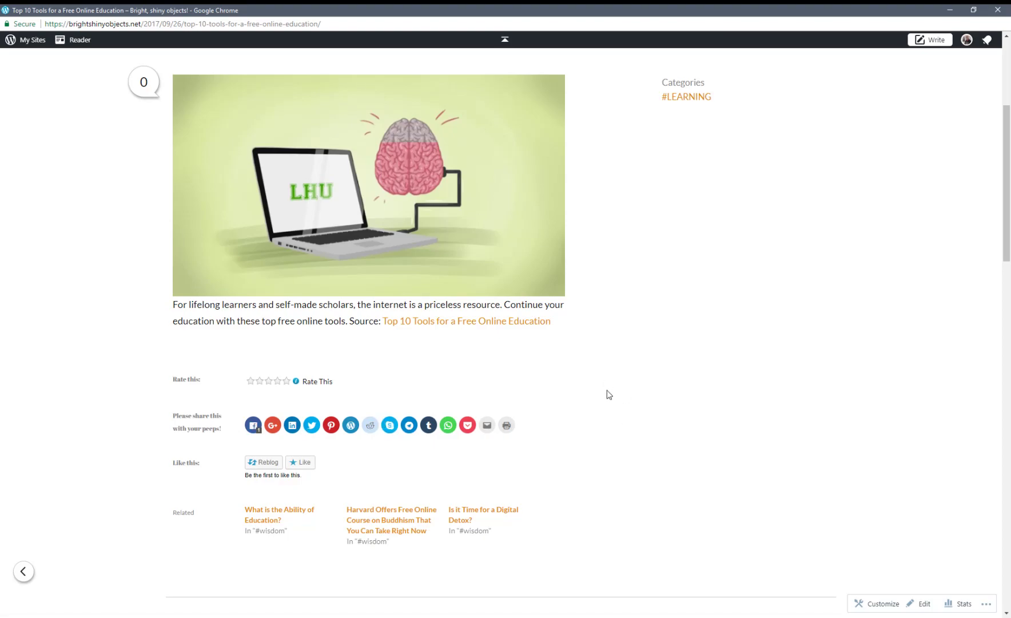
{"action": "left_click", "coordinate": [306, 463]}
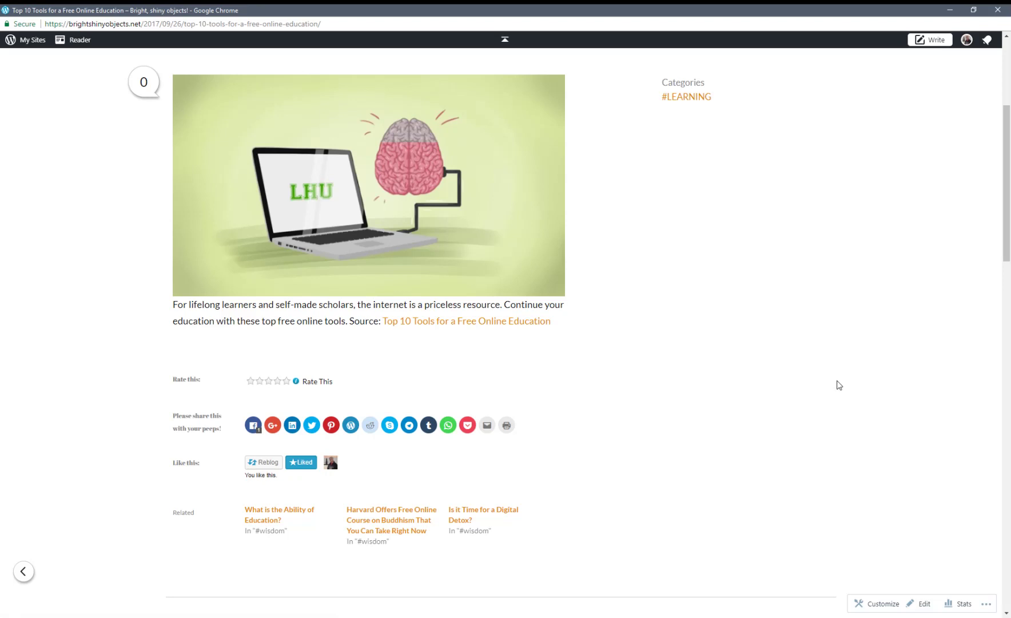
{"action": "key", "text": "alt+Tab"}
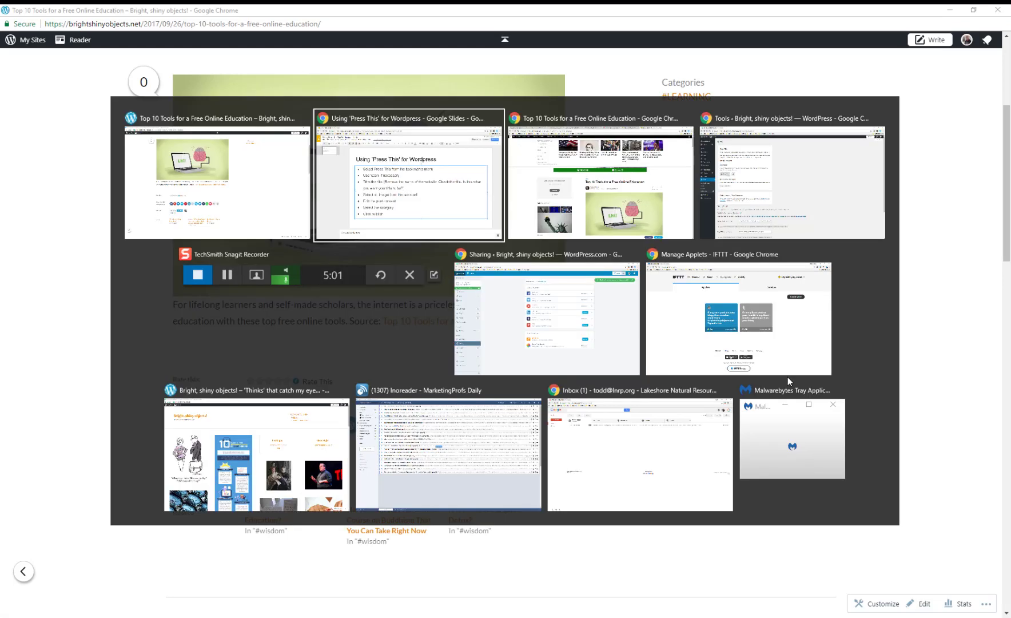
Step: Move from the Tools page to Sharing > Connections, listing Tumblr, Facebook, Twitter, Google+ and Photos from Google
{"action": "key", "text": "alt+Tab"}
{"action": "key", "text": "alt+Tab"}
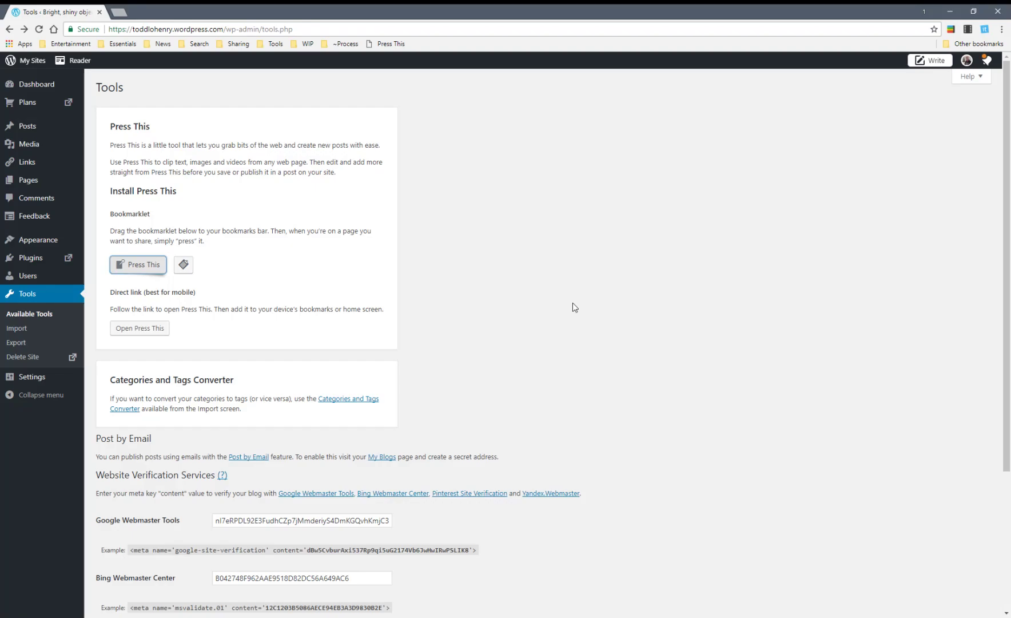
{"action": "key", "text": "alt+Tab"}
{"action": "key", "text": "alt+Tab"}
{"action": "key", "text": "alt+Tab"}
{"action": "key", "text": "alt+Tab"}
{"action": "key", "text": "alt+Tab"}
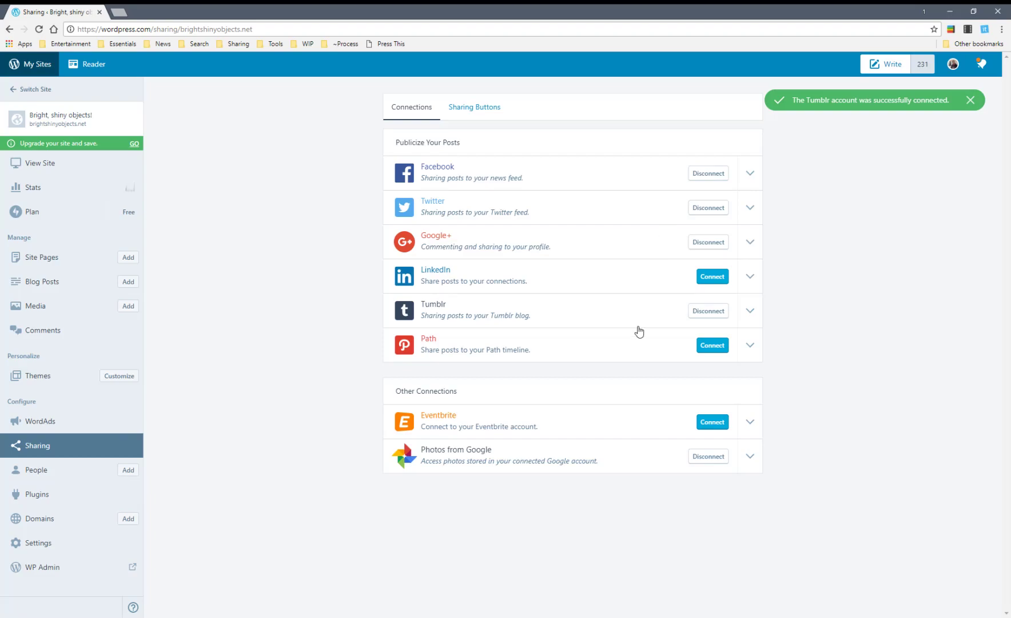
Step: Switch Chrome to the blog's profile and load the blog's Twitter profile page on twitter.com
{"action": "left_click", "coordinate": [925, 12]}
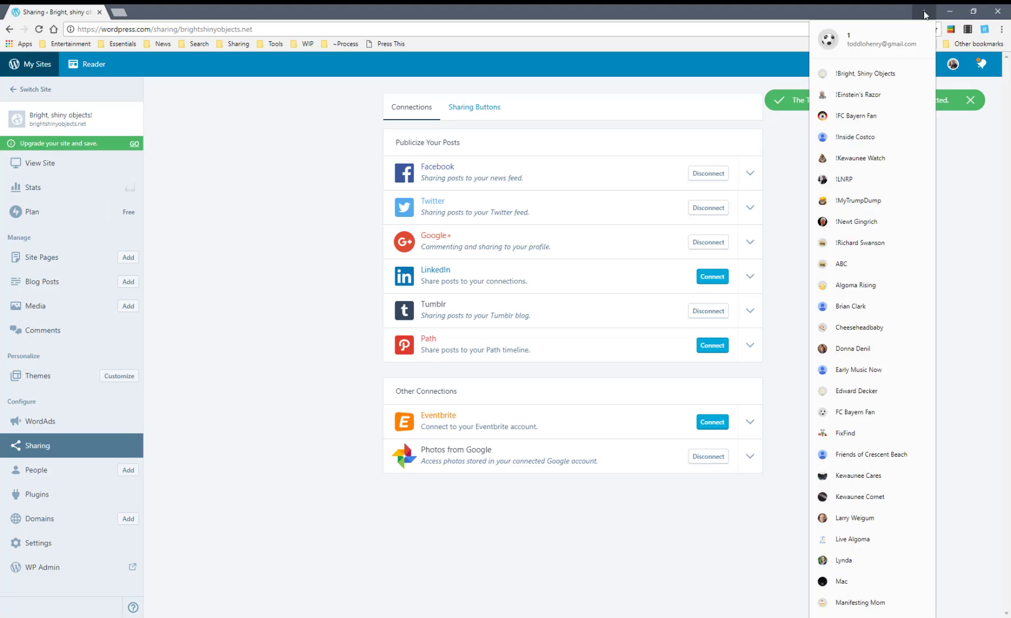
{"action": "left_click", "coordinate": [903, 79]}
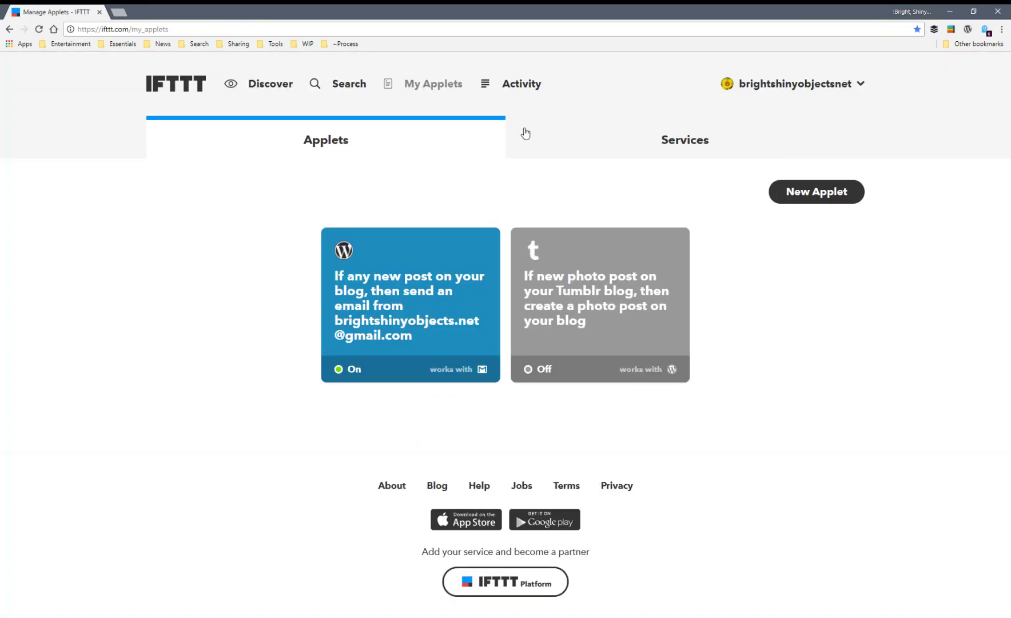
{"action": "left_click", "coordinate": [235, 29]}
{"action": "type", "text": "b"}
{"action": "key", "text": "BackSpace"}
{"action": "key", "text": "BackSpace"}
{"action": "type", "text": "twitter.com/bsl"}
{"action": "key", "text": "BackSpace"}
{"action": "type", "text": "otweets"}
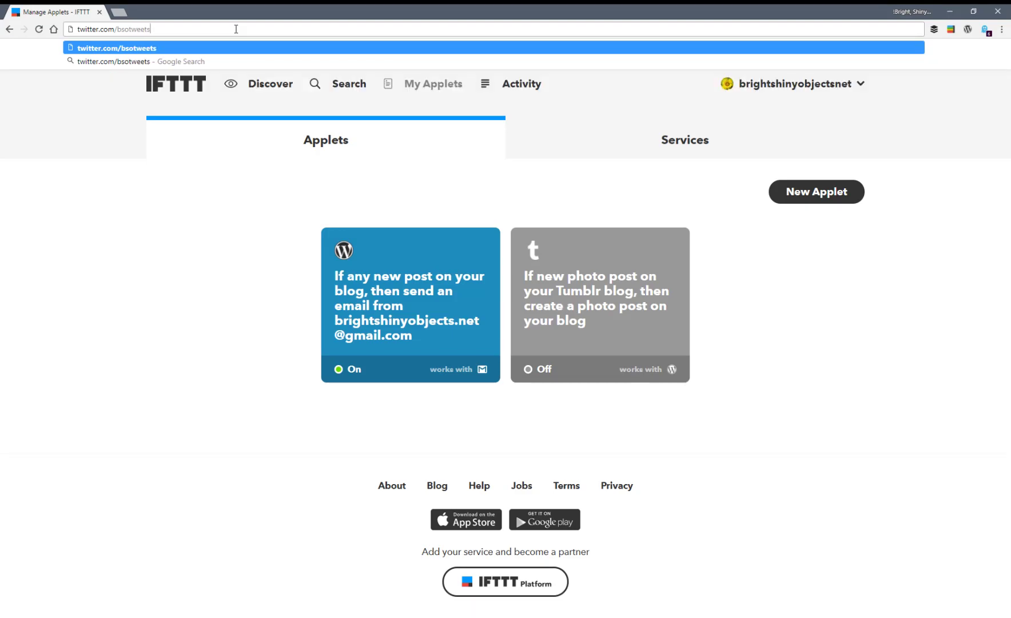
{"action": "key", "text": "Return"}
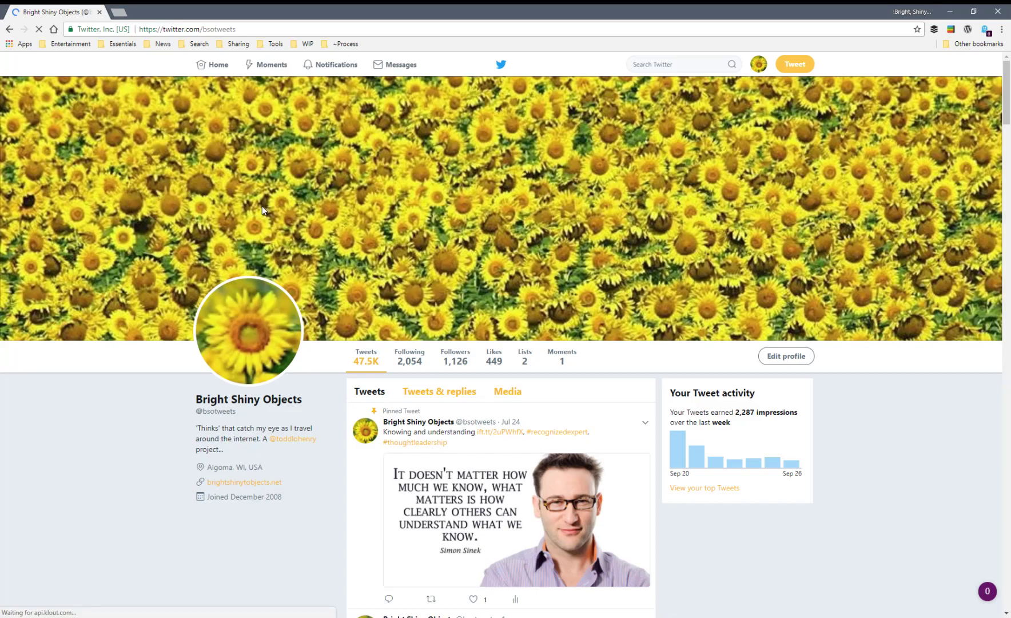
{"action": "scroll", "coordinate": [268, 206], "scroll_direction": "down", "scroll_amount": 6}
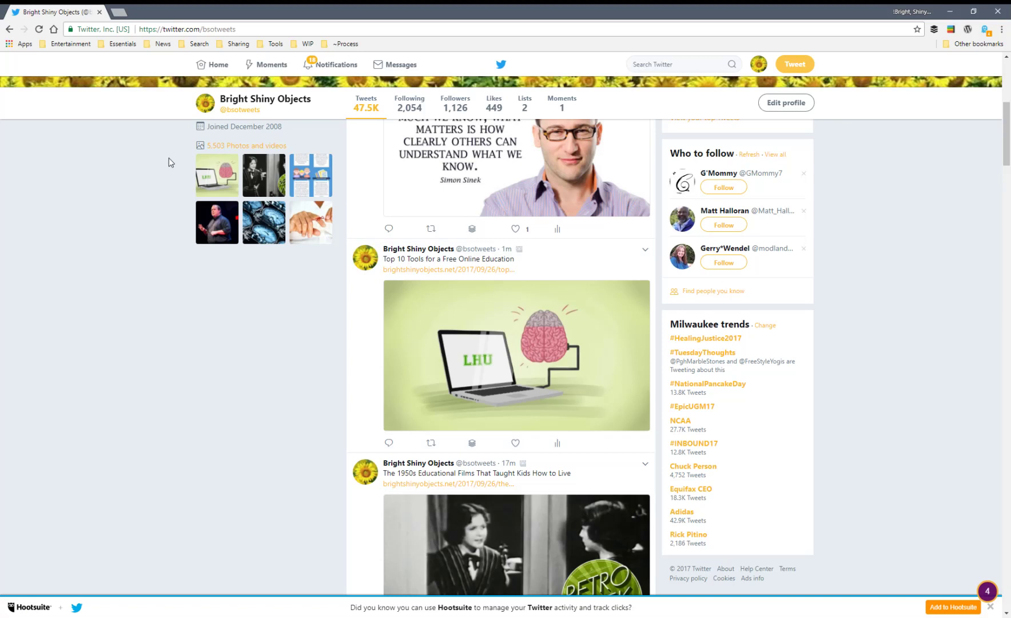
{"action": "scroll", "coordinate": [177, 200], "scroll_direction": "up", "scroll_amount": 6}
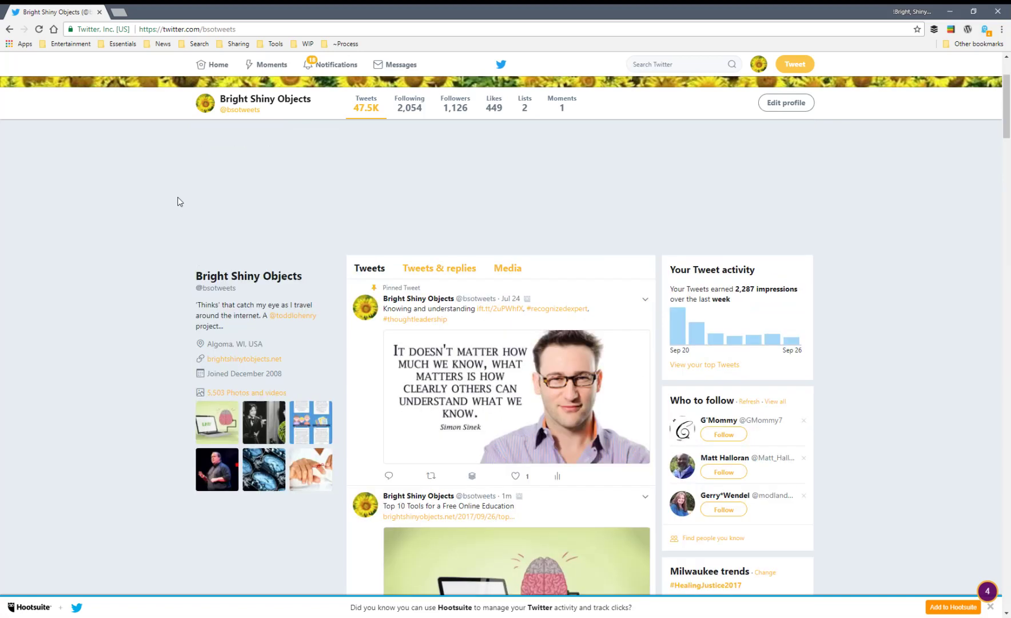